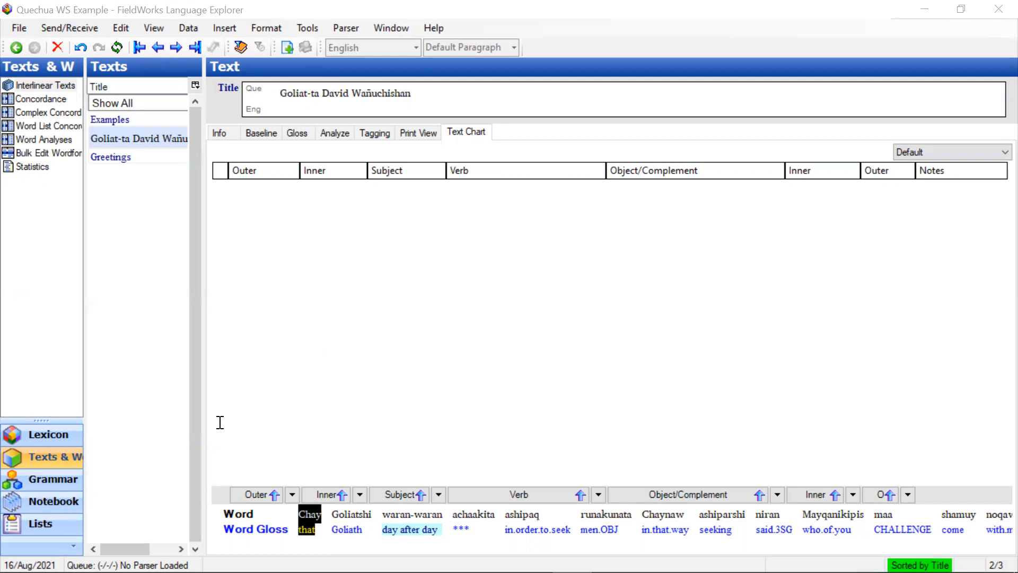
# Move the Object/Complement column above Verb in the Nucleus group of the Default text constituent chart template
pyautogui.click(37, 525)
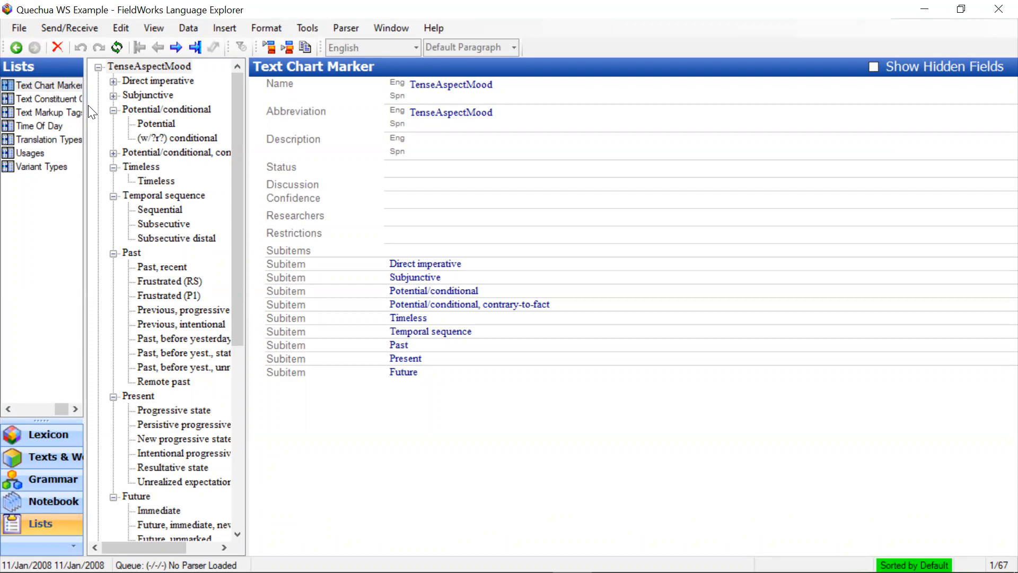
pyautogui.moveTo(89, 106); pyautogui.dragTo(119, 104)
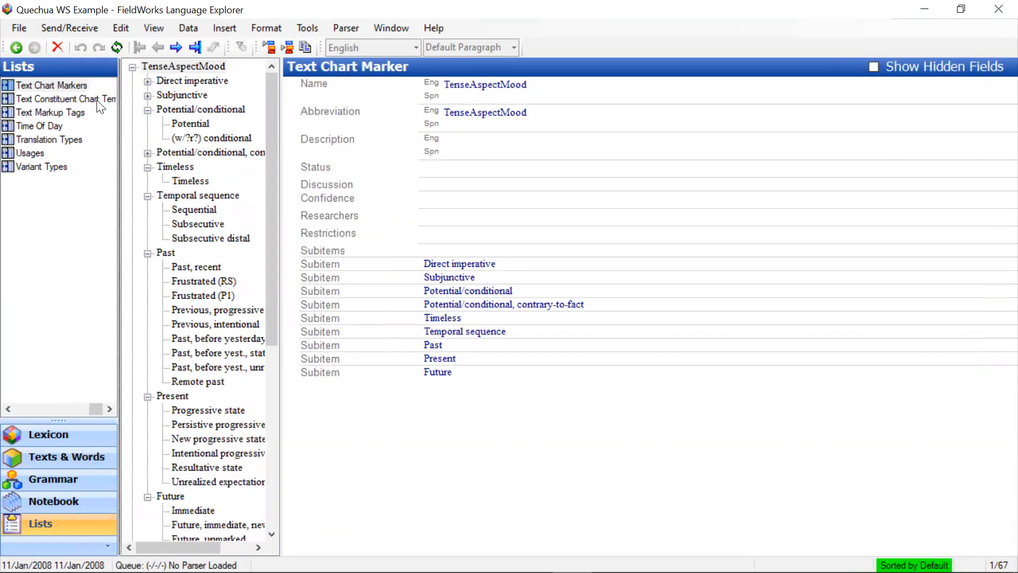
pyautogui.click(49, 100)
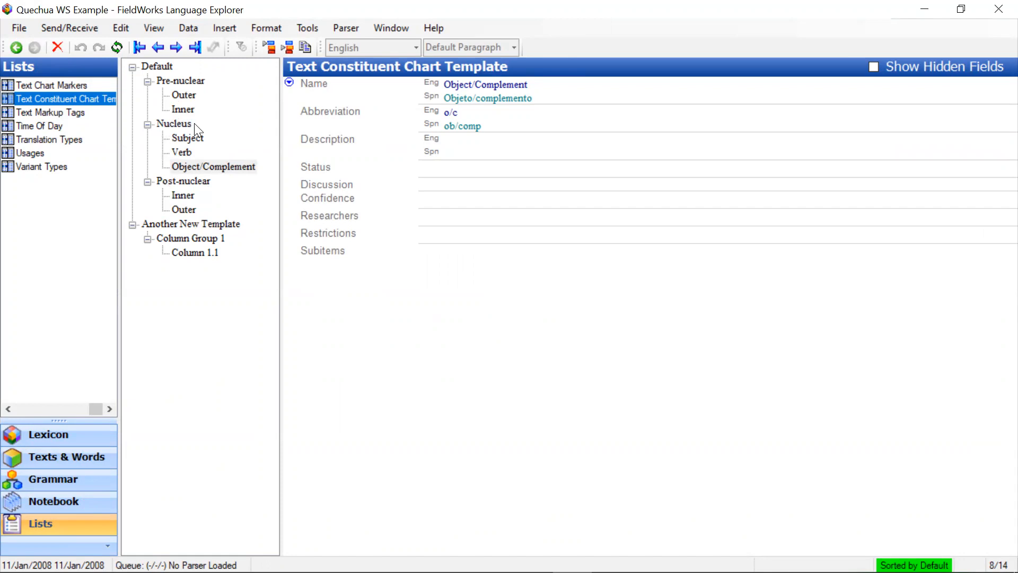
pyautogui.click(189, 166)
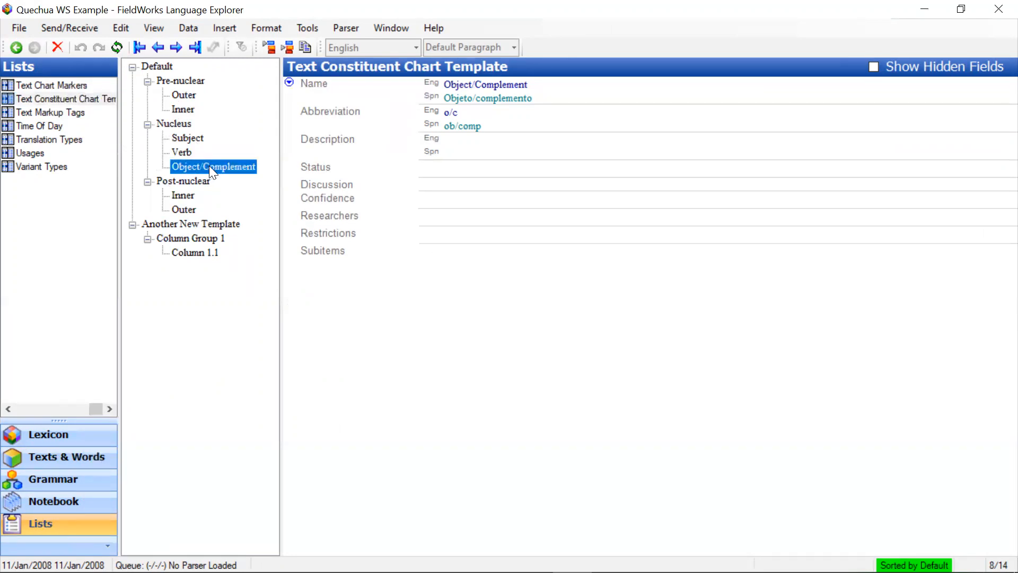
pyautogui.rightClick(209, 166)
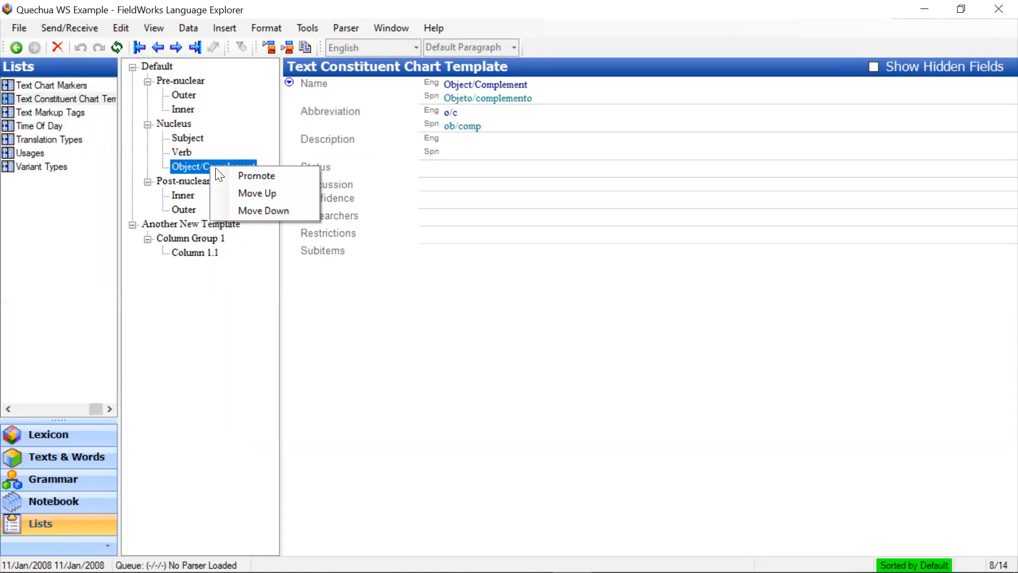
pyautogui.click(251, 194)
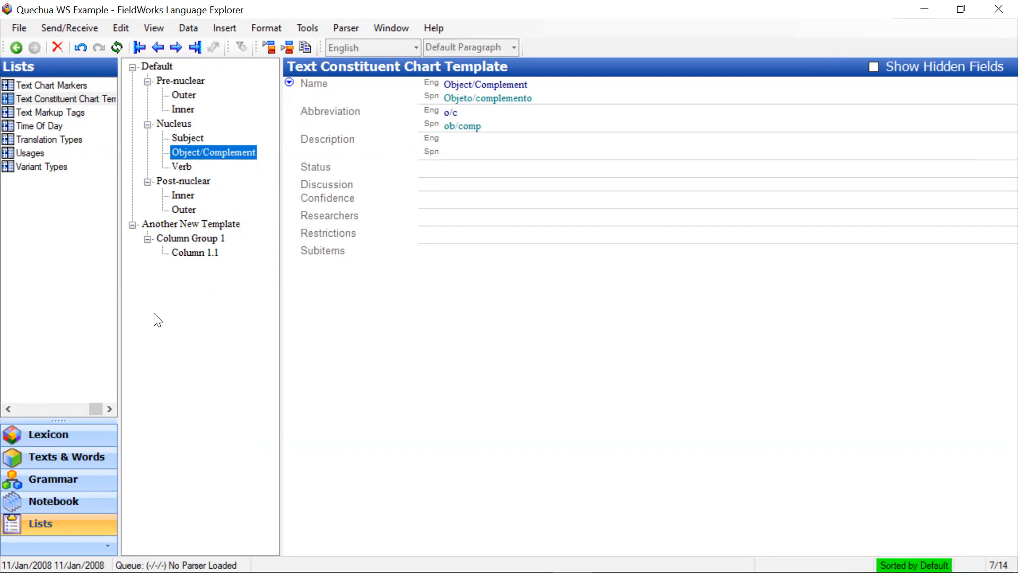
# In the Goliat-ta text chart, place Chay in the initial Outer column, Goliatshi in Subject and waran-waran achaakita in Verb
pyautogui.click(55, 463)
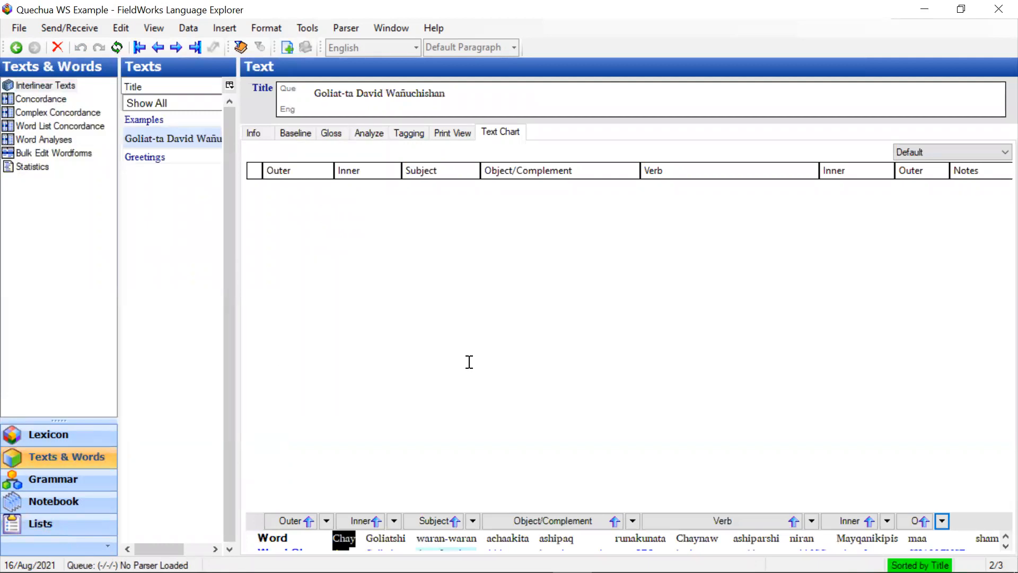
pyautogui.moveTo(498, 511); pyautogui.dragTo(496, 483)
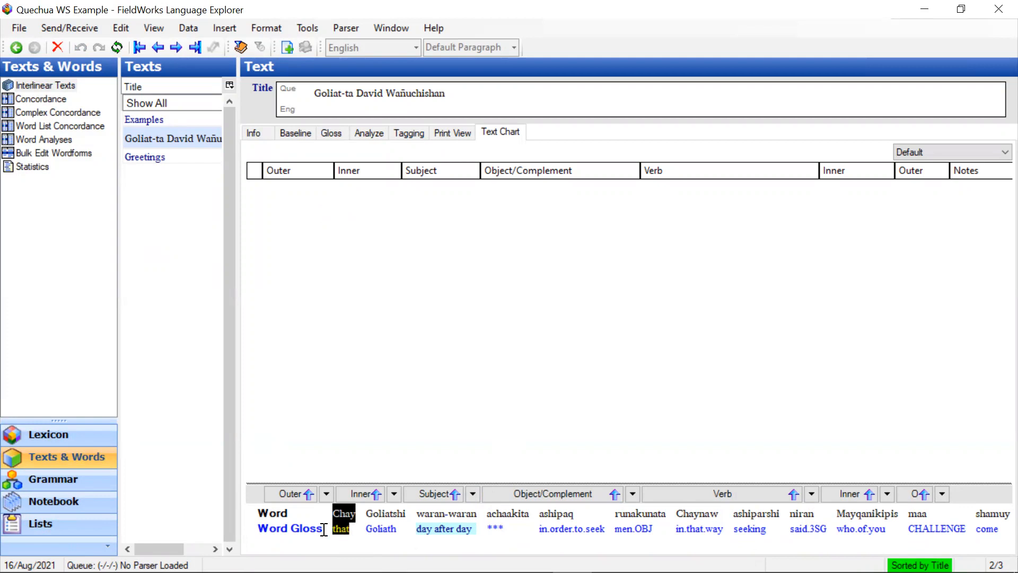
pyautogui.click(287, 493)
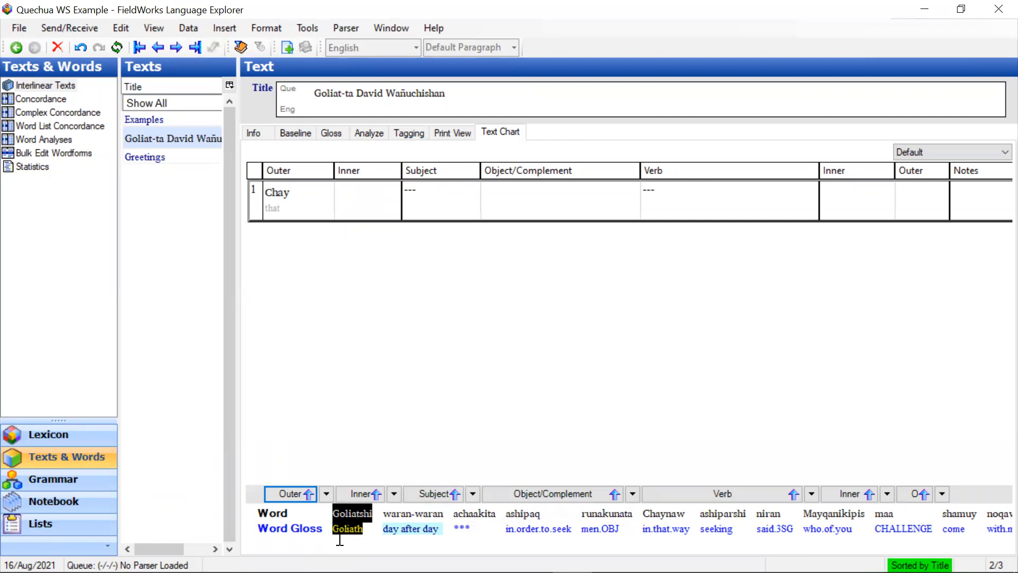
pyautogui.click(435, 492)
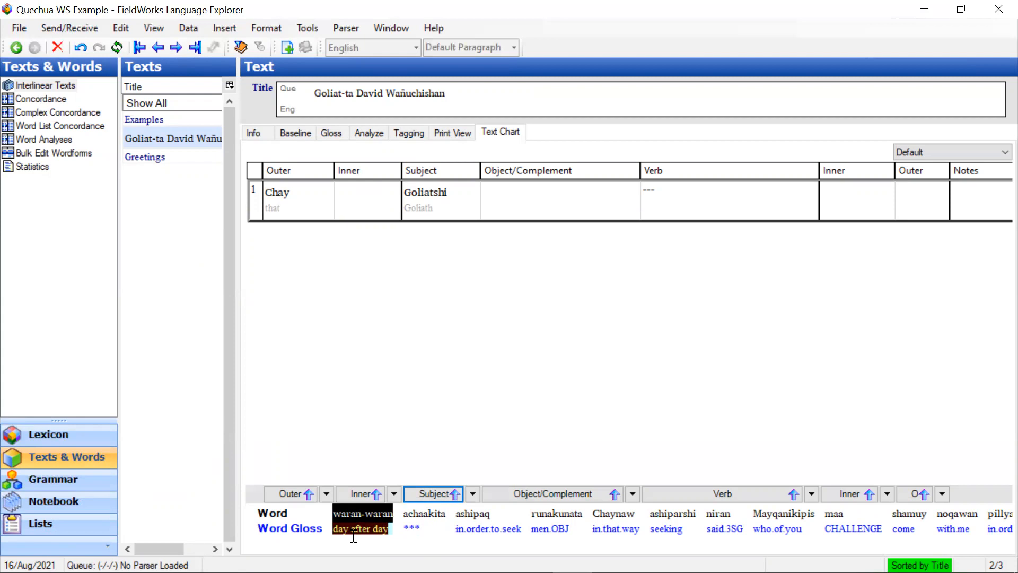
pyautogui.click(427, 515)
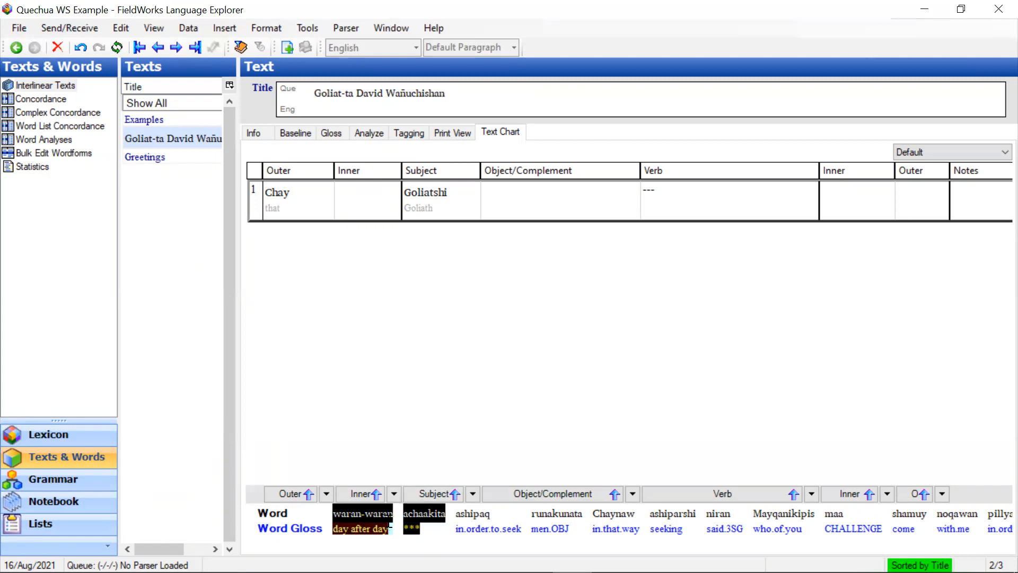
pyautogui.click(708, 493)
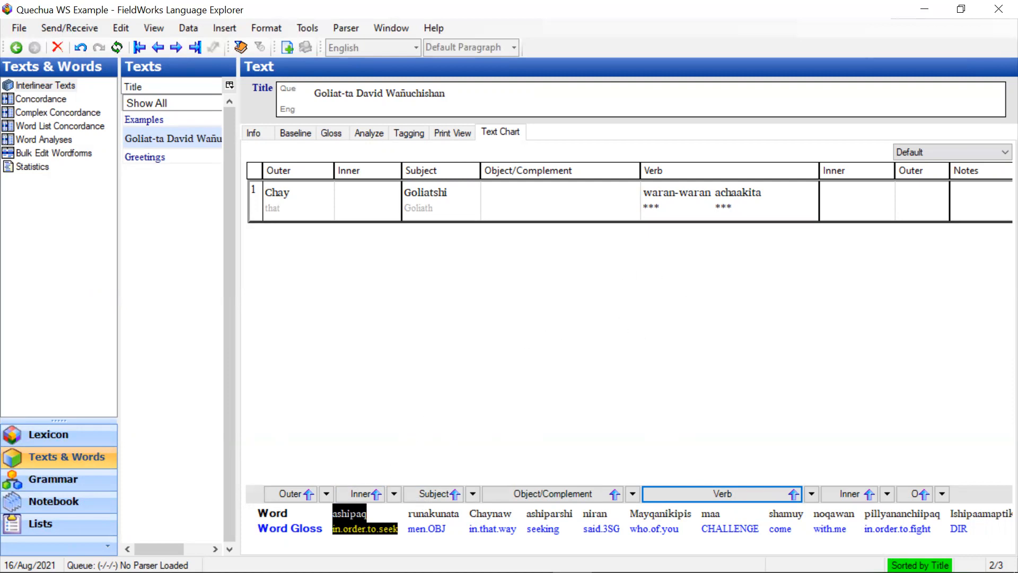
# Insert a row below the first chart row and place ashipaq in its Verb column
pyautogui.click(687, 495)
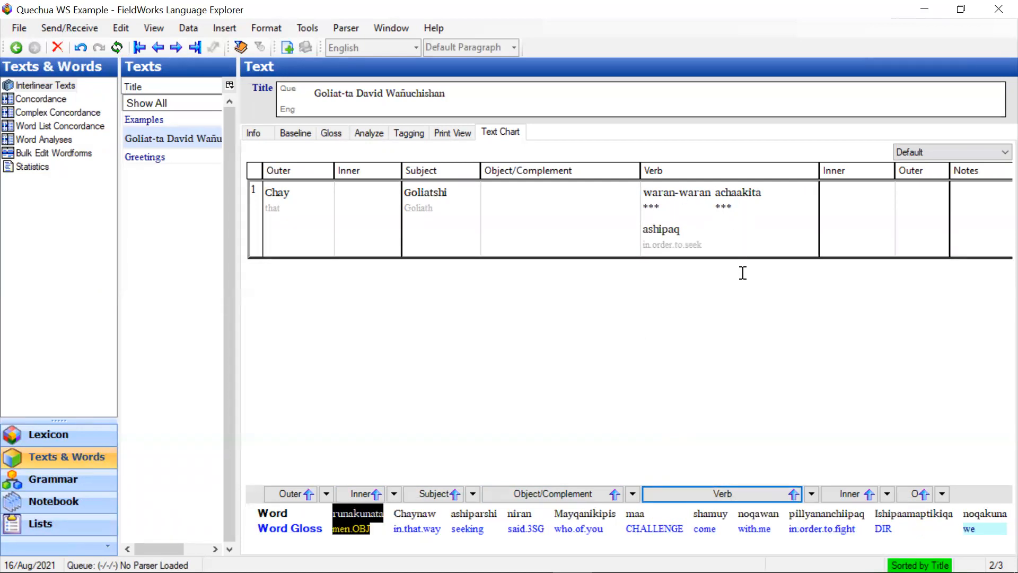
pyautogui.click(81, 47)
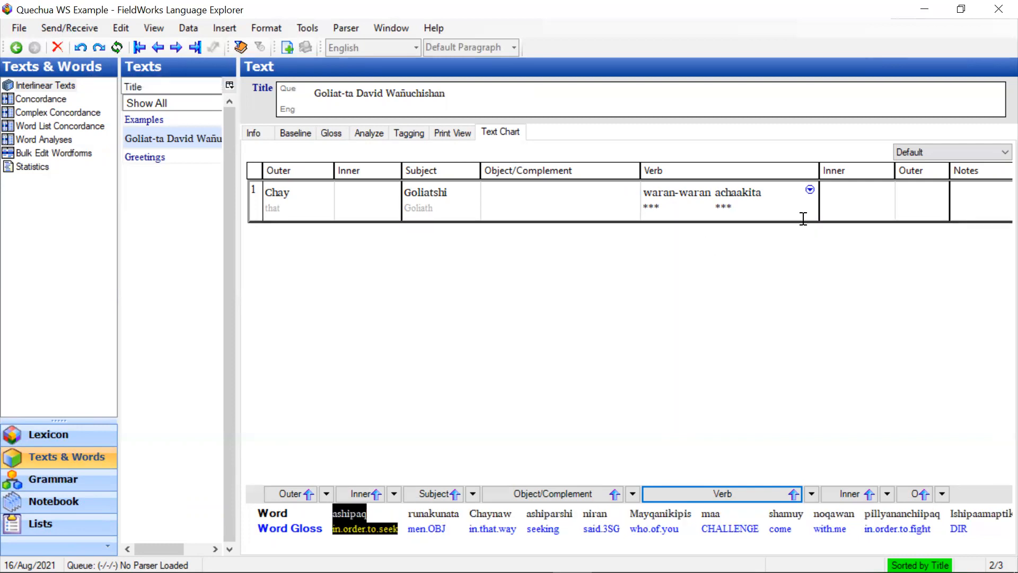
pyautogui.rightClick(775, 201)
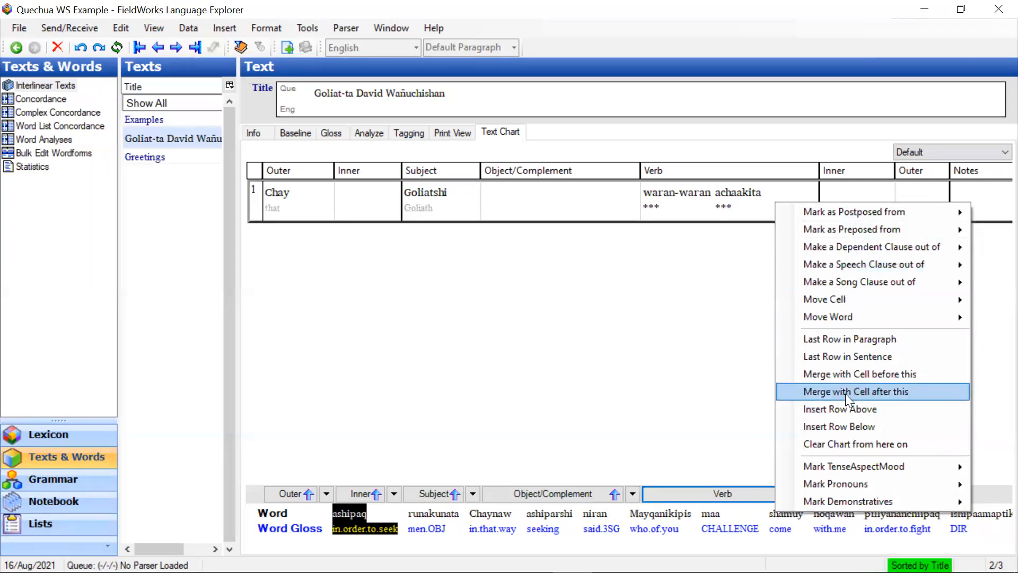
pyautogui.click(892, 426)
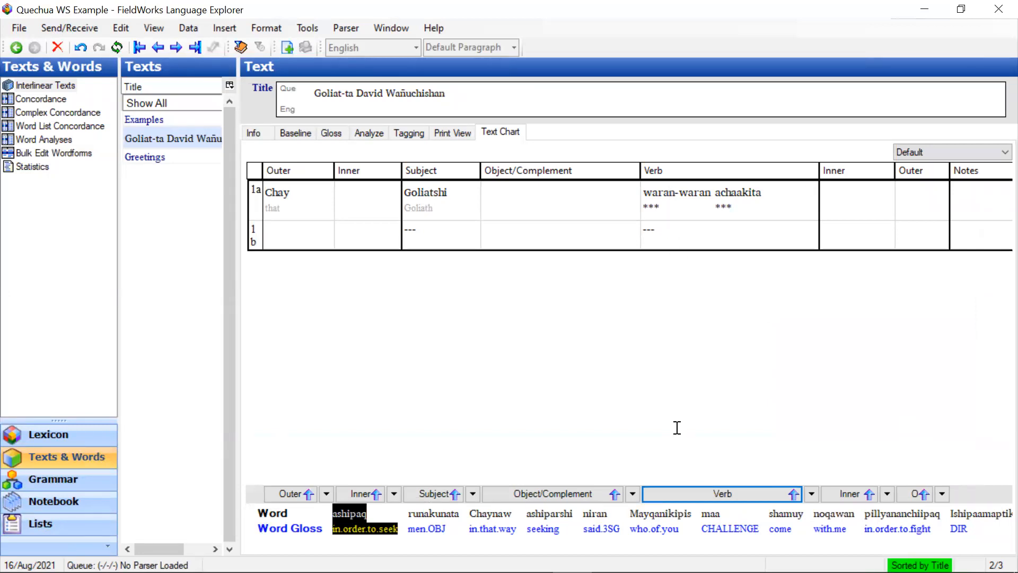
pyautogui.click(681, 494)
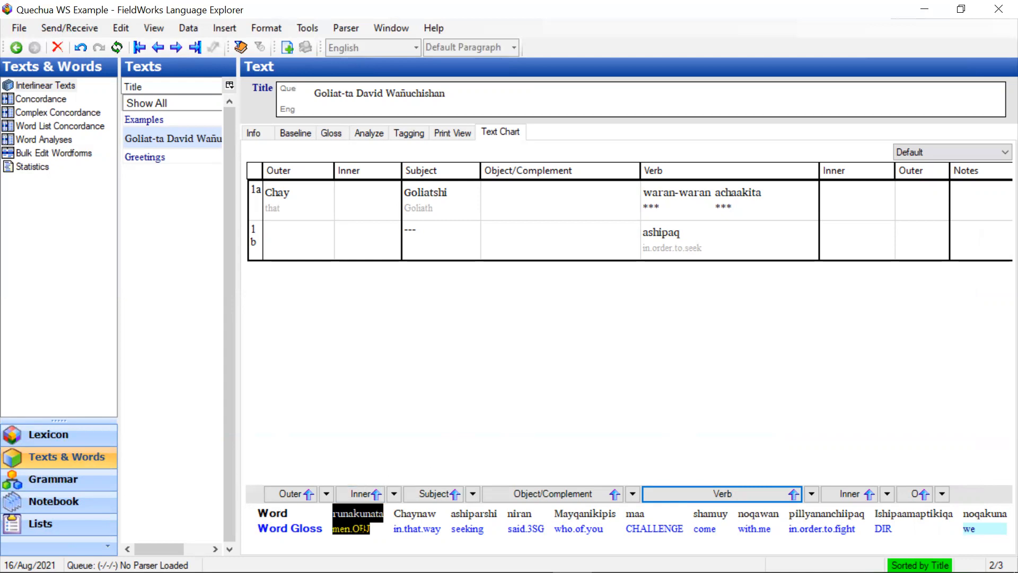
# Place runakunata in the post-nuclear Inner column and mark it as postposed from Object/Complement
pyautogui.moveTo(808, 255)
pyautogui.click(848, 493)
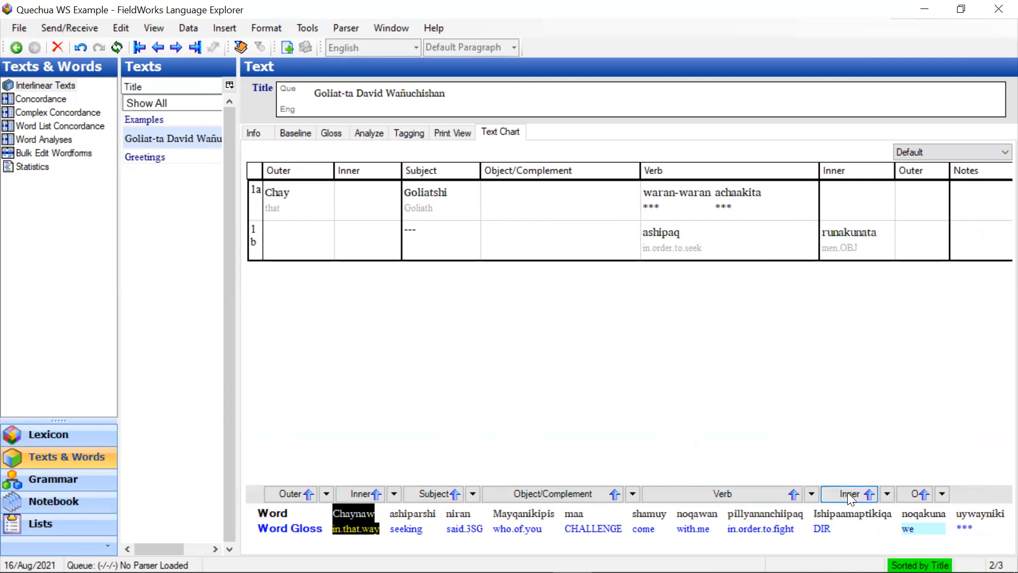
pyautogui.moveTo(872, 248)
pyautogui.click(886, 229)
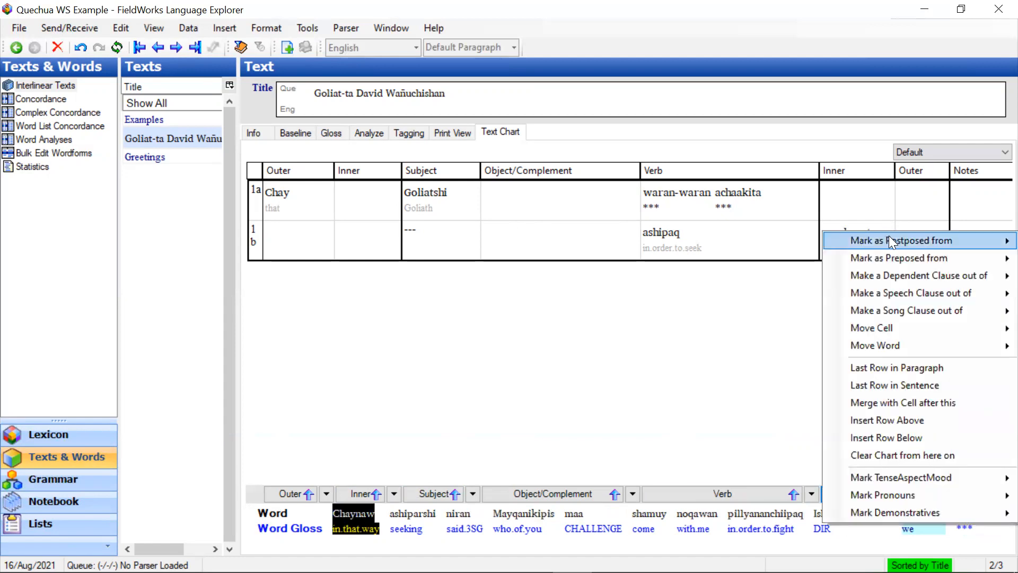
pyautogui.moveTo(891, 237)
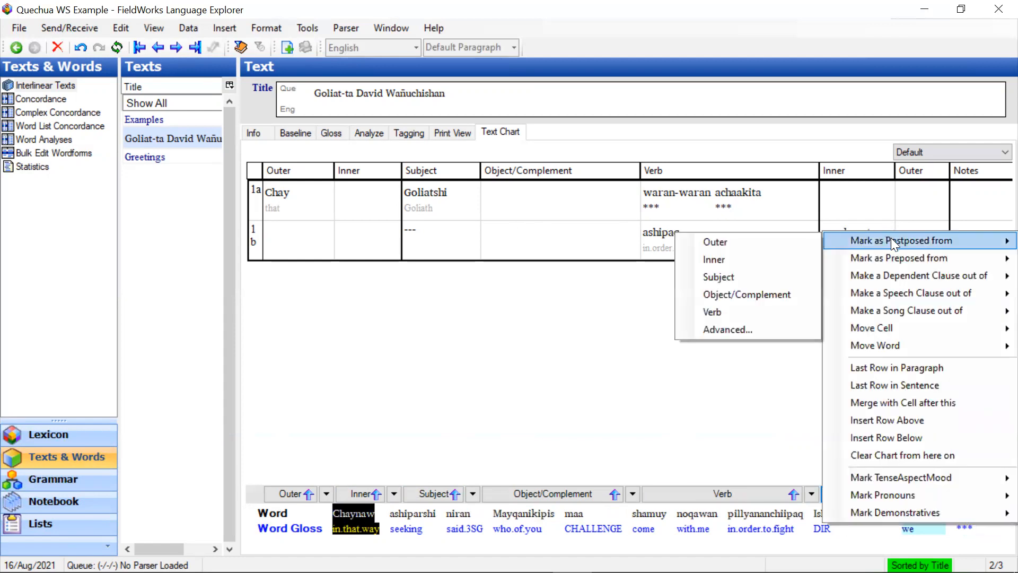
pyautogui.click(748, 298)
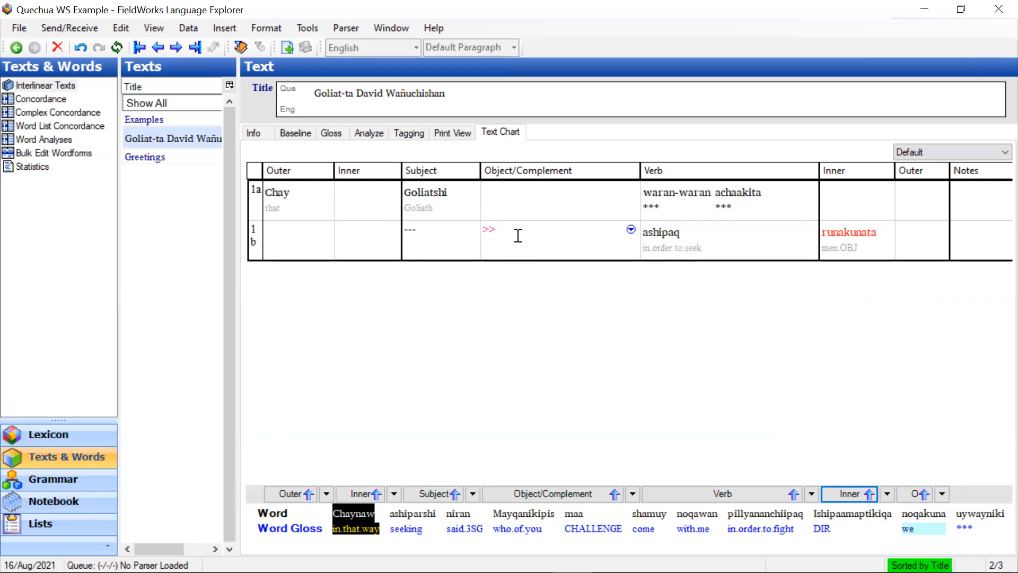
# Chart Chaynaw as Outer and ashiparshi as Verb in a new row, and niran as Verb in a row inserted below
pyautogui.click(288, 495)
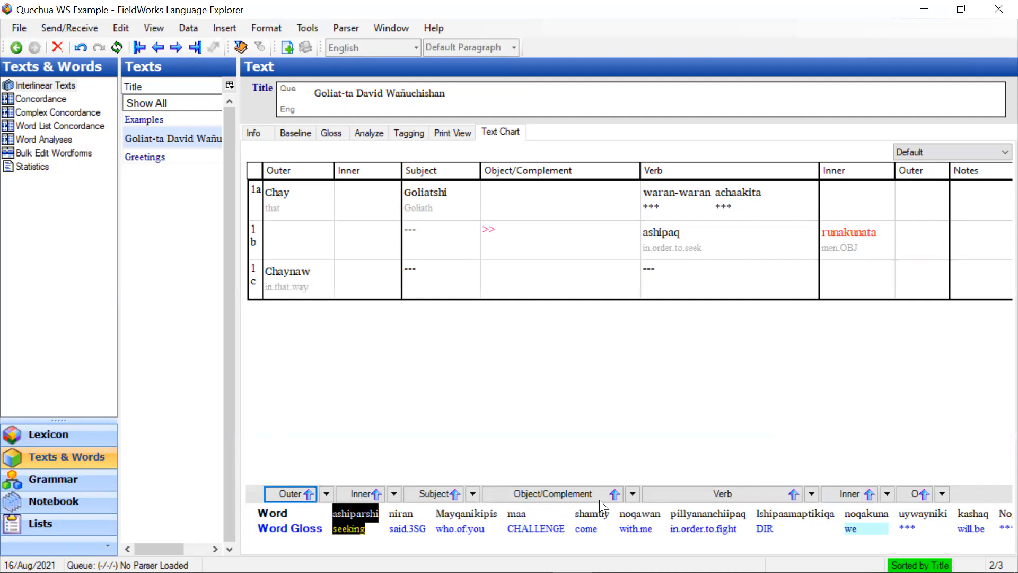
pyautogui.click(699, 491)
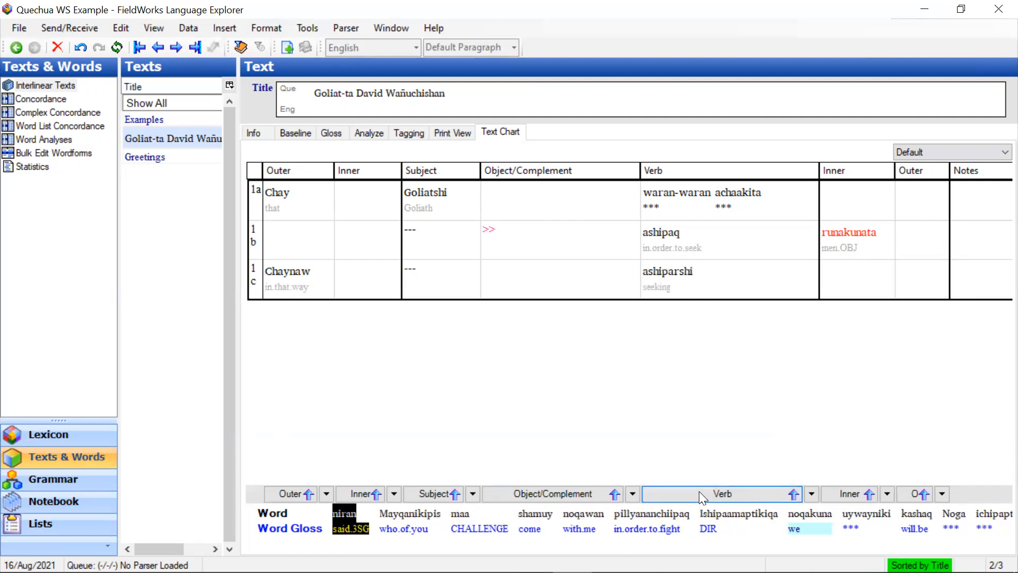
pyautogui.rightClick(711, 275)
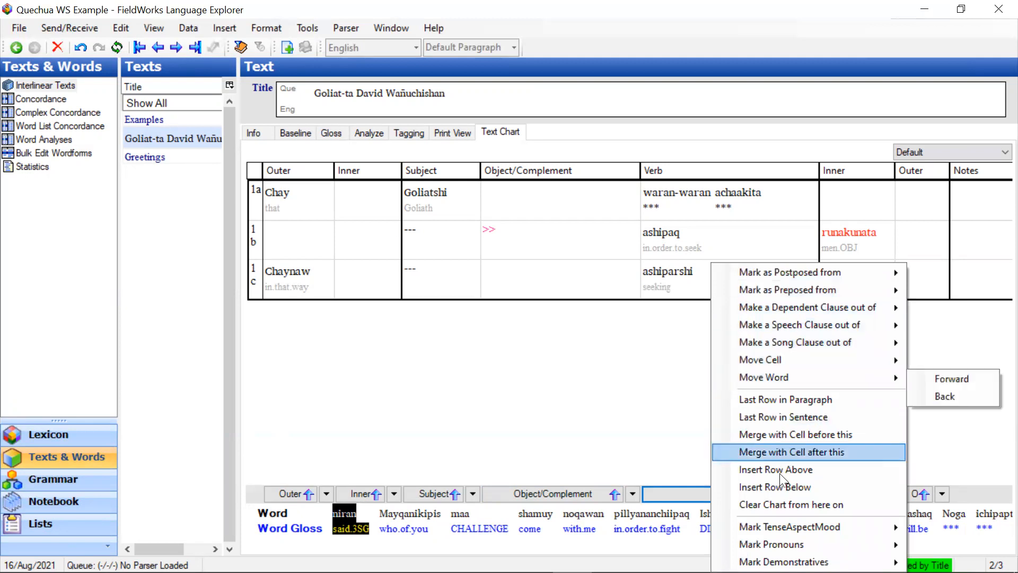
pyautogui.click(780, 488)
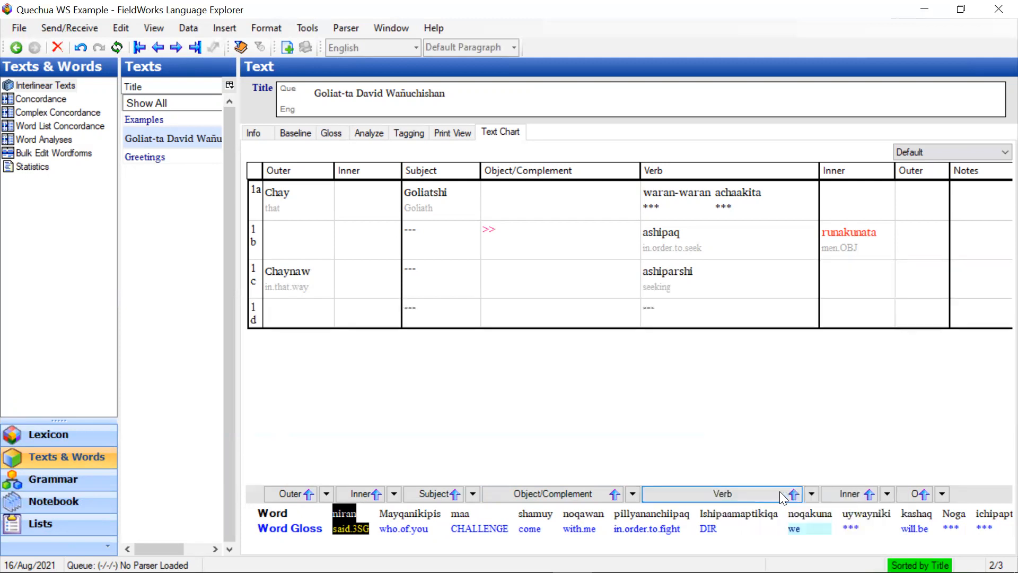
pyautogui.click(685, 492)
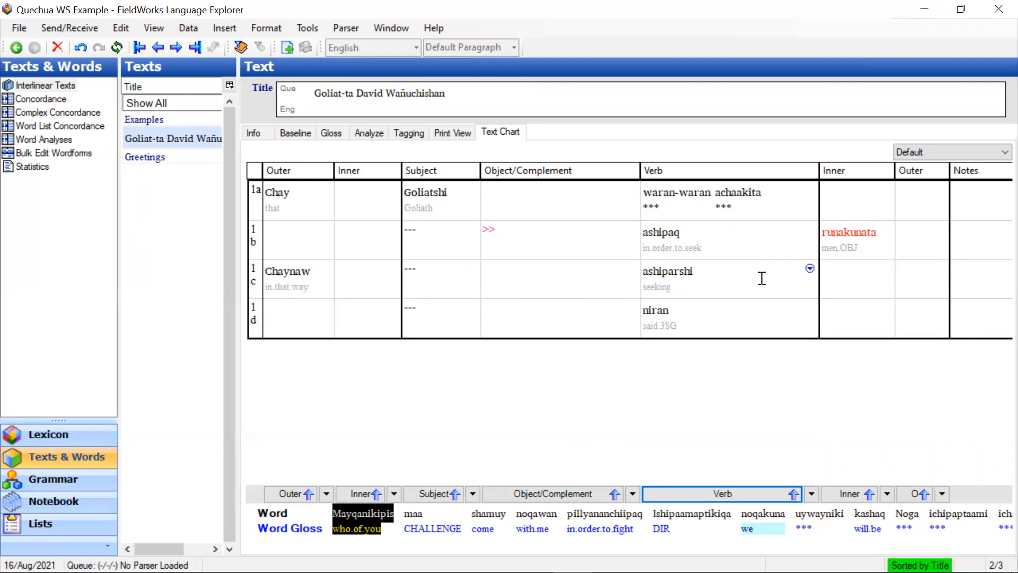
# Mark row 1b, containing ashipaq, as the last row in its sentence
pyautogui.rightClick(750, 237)
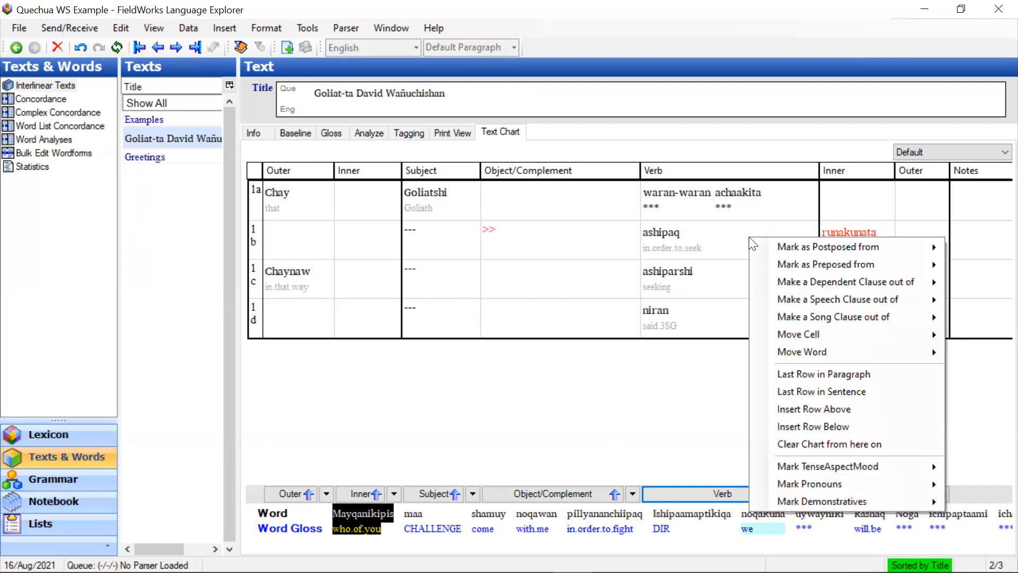
pyautogui.click(814, 391)
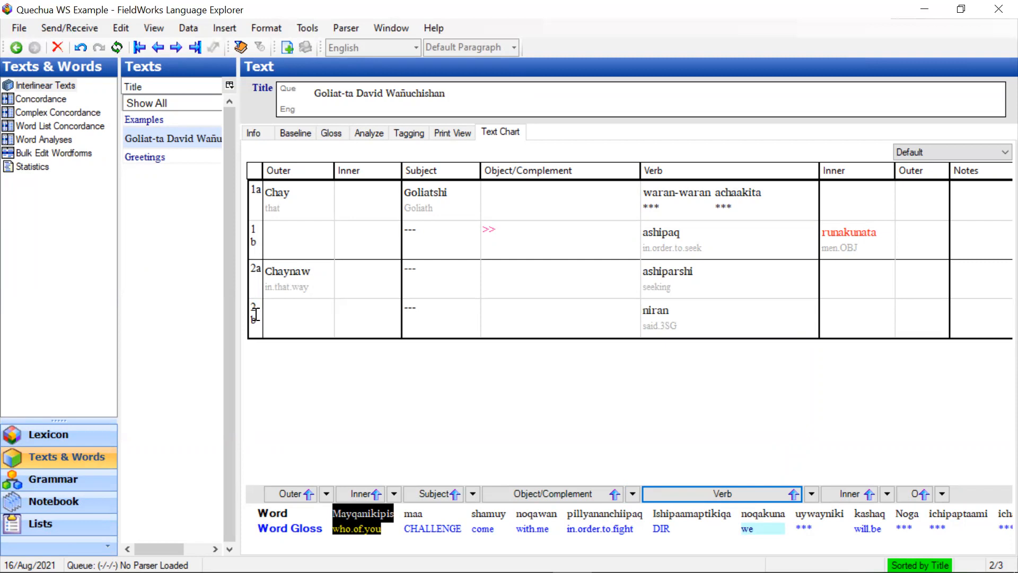
pyautogui.rightClick(745, 243)
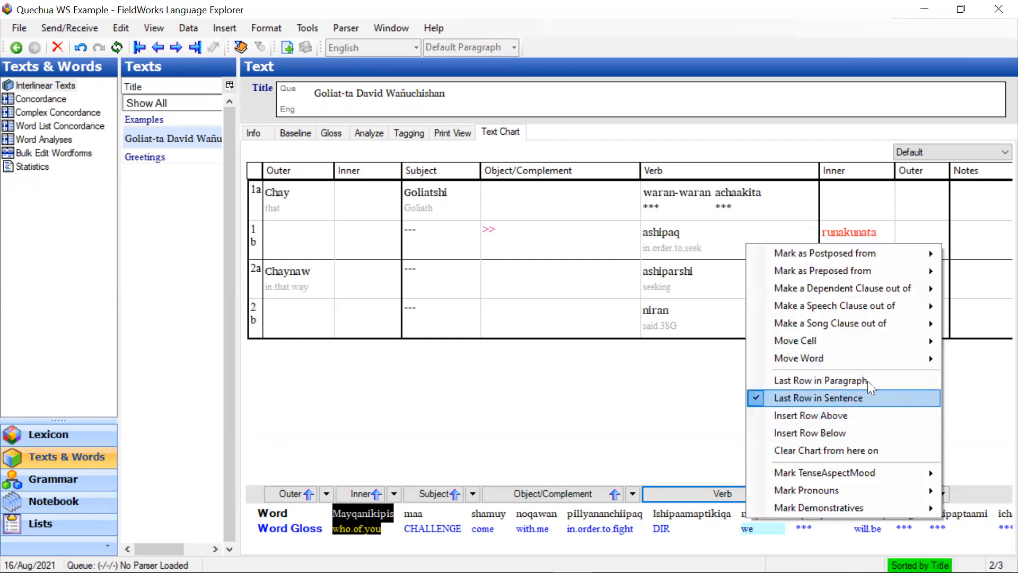
pyautogui.click(740, 224)
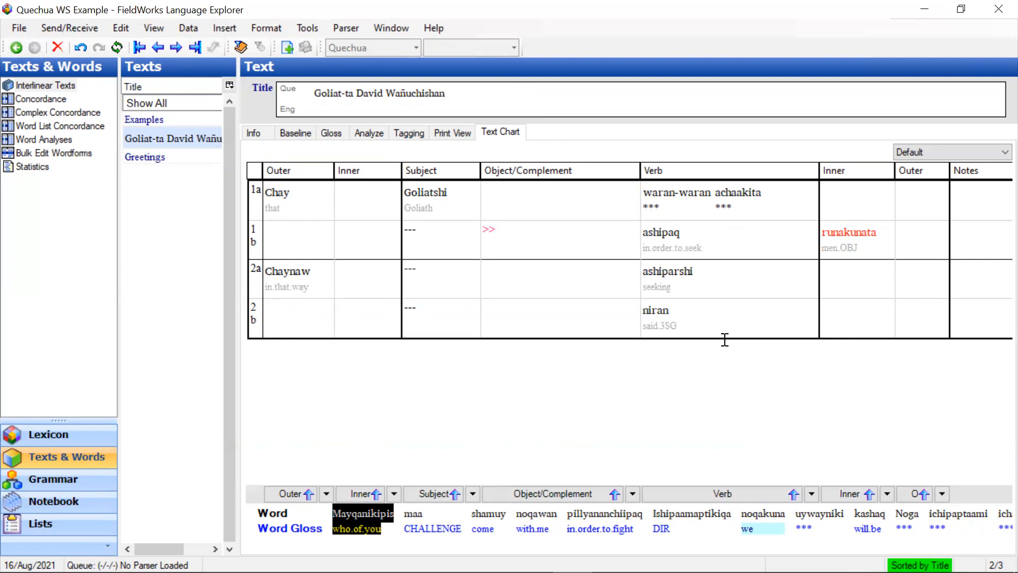
# Review the clause and TenseAspectMood marking options for the ashiparshi verb cell without applying any
pyautogui.moveTo(689, 314)
pyautogui.click(810, 307)
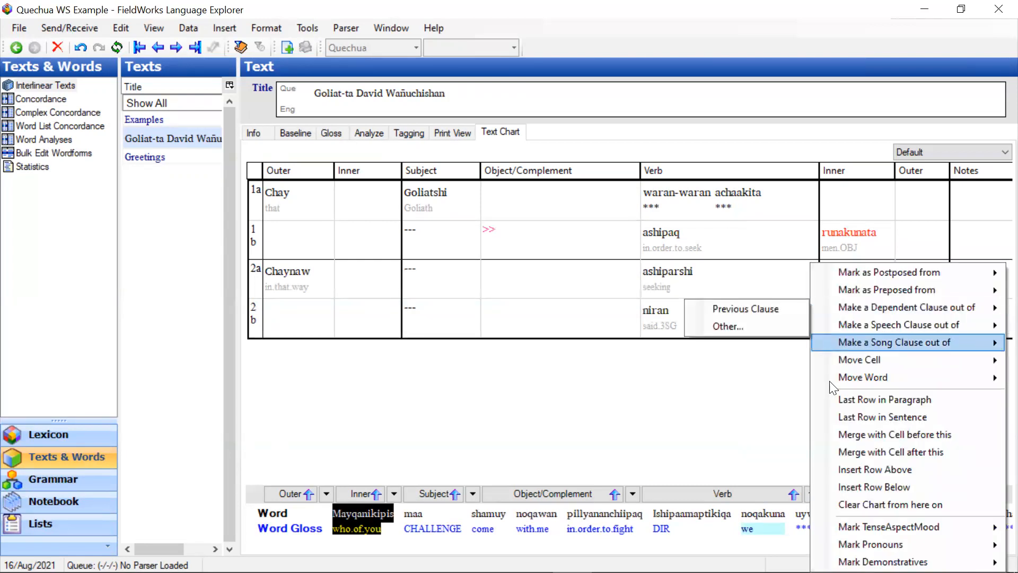
pyautogui.moveTo(870, 532)
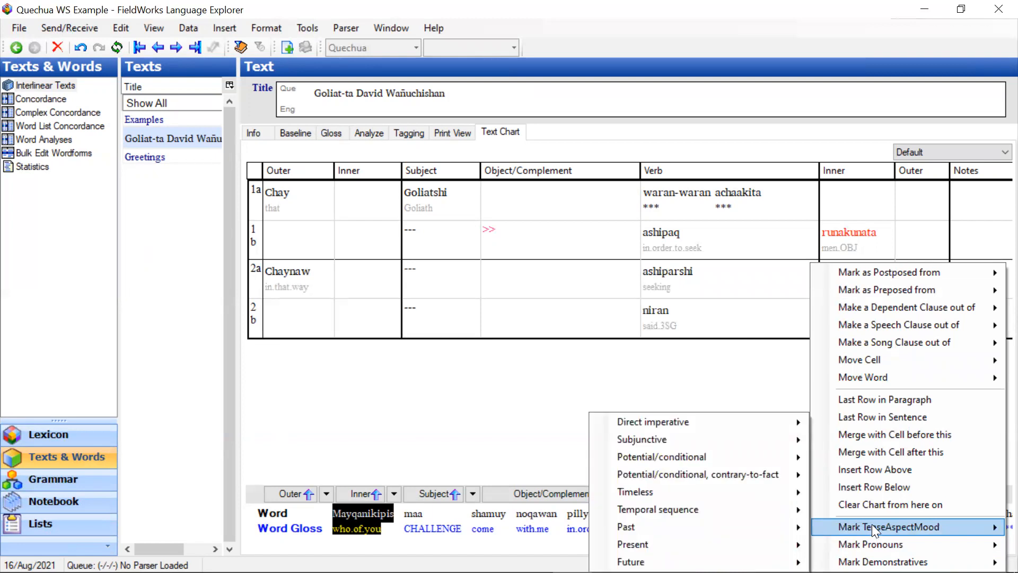
pyautogui.click(731, 372)
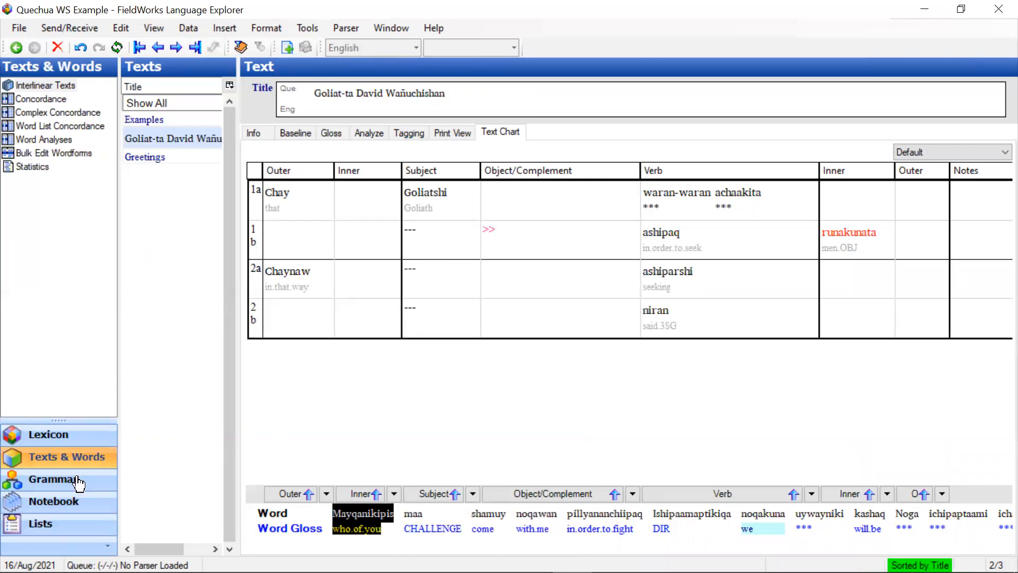
# In the Text Chart Markers list, add a subitem named Aspect under TenseAspectMood
pyautogui.click(43, 525)
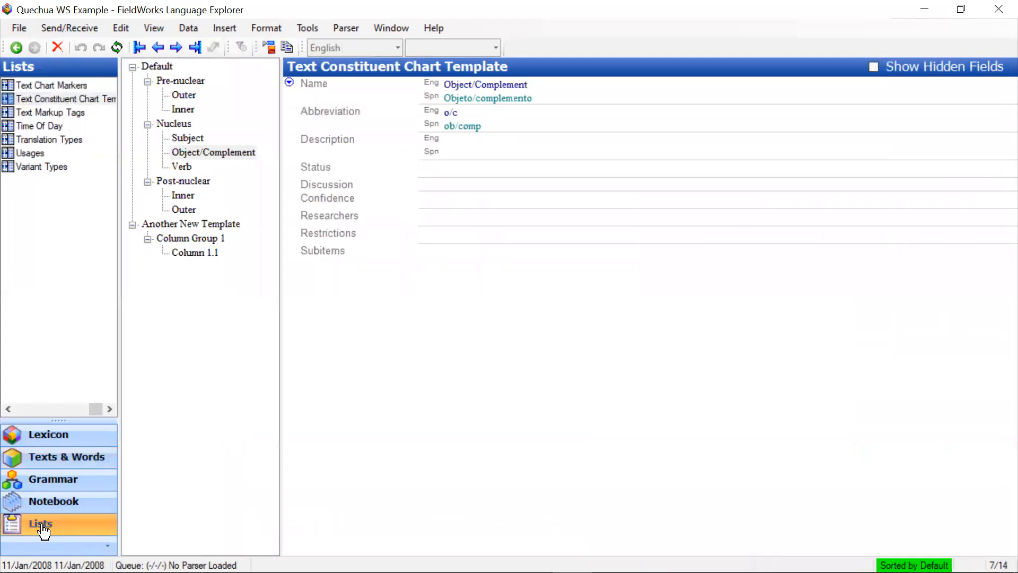
pyautogui.click(72, 83)
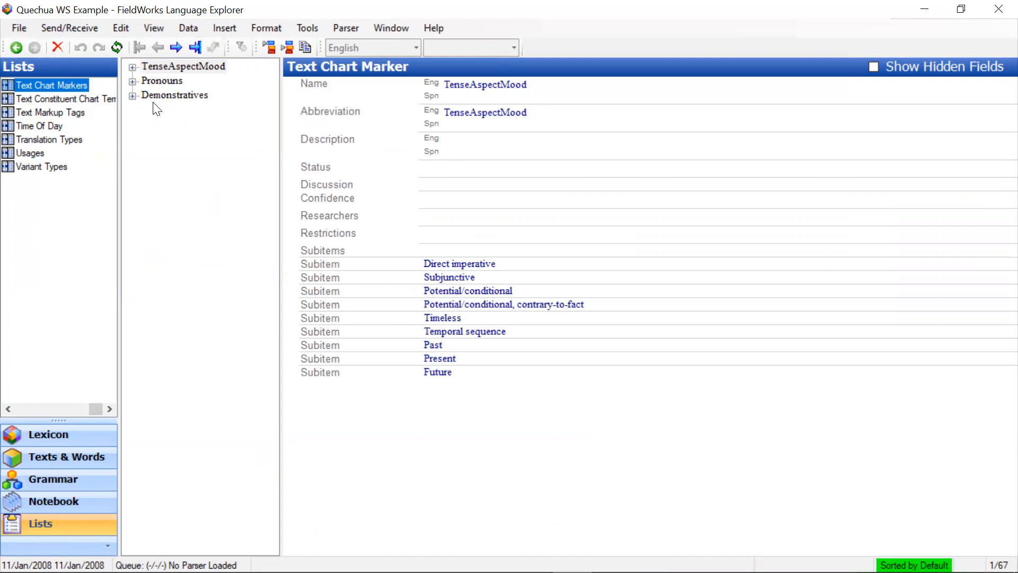
pyautogui.click(133, 68)
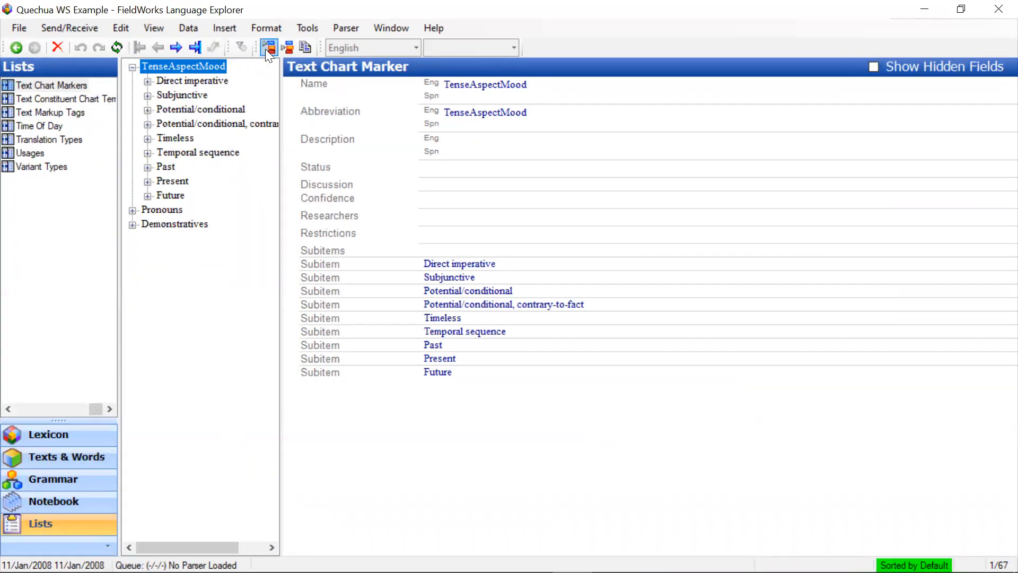
pyautogui.click(224, 28)
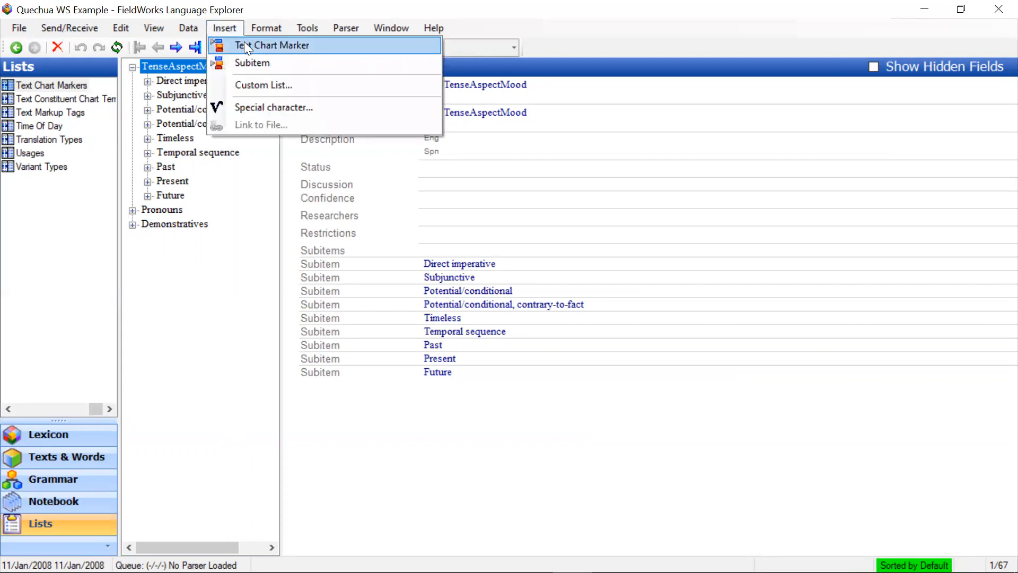
pyautogui.click(241, 29)
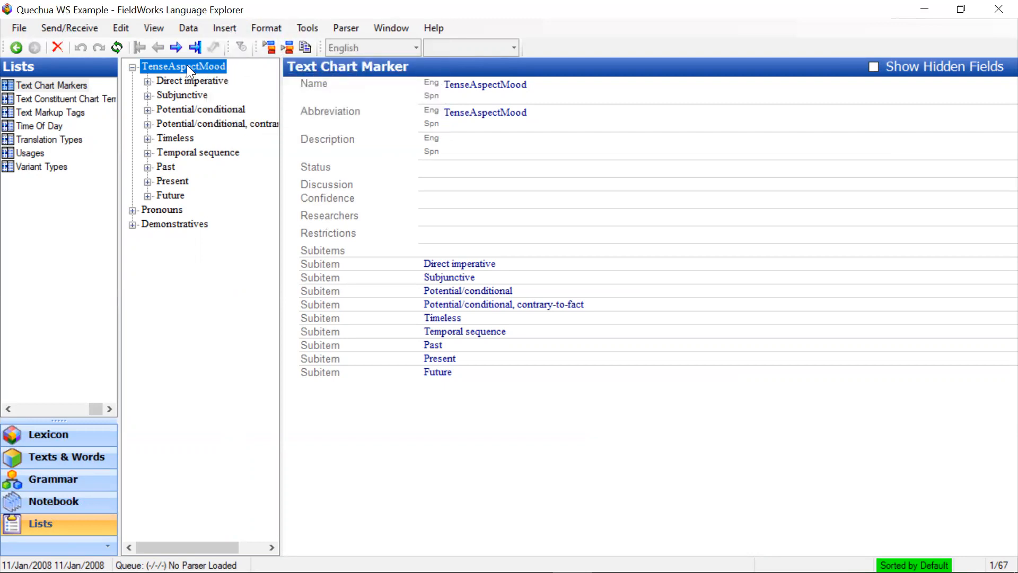
pyautogui.click(288, 49)
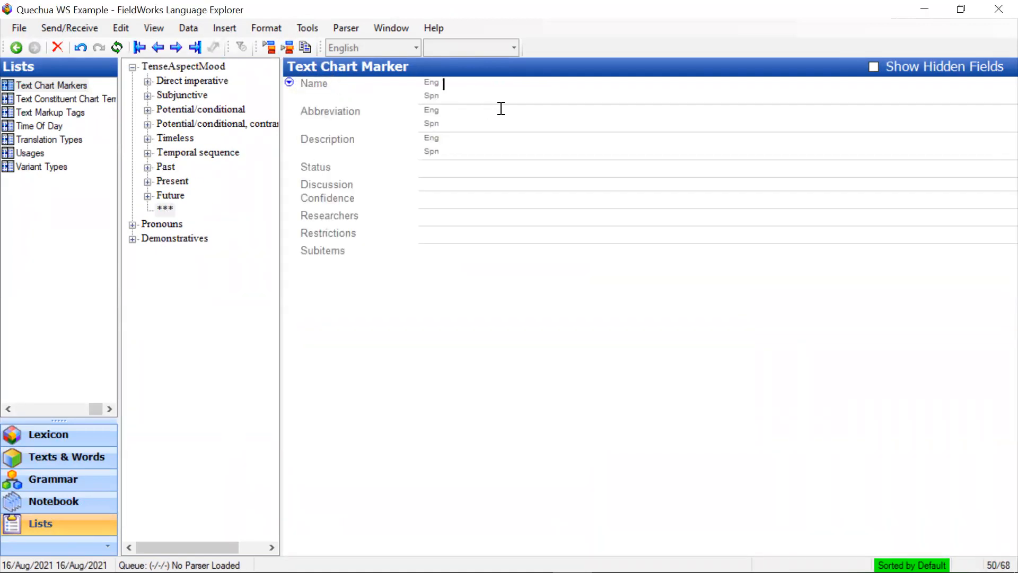
pyautogui.write('Aspect')
# Add two markers, Perfective and Imperfective, as subitems under the Aspect marker
pyautogui.click(174, 211)
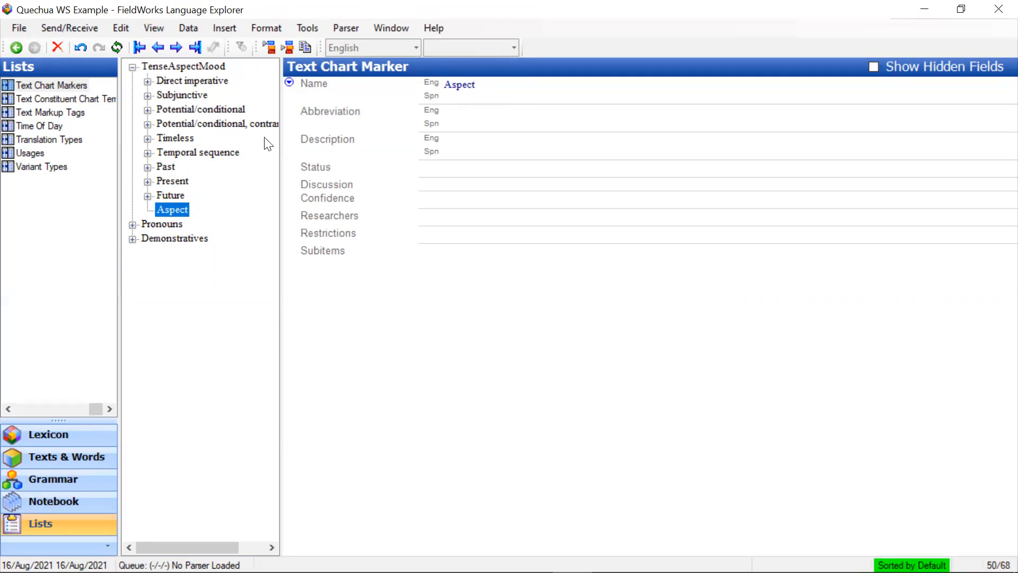
pyautogui.click(288, 47)
pyautogui.write('P')
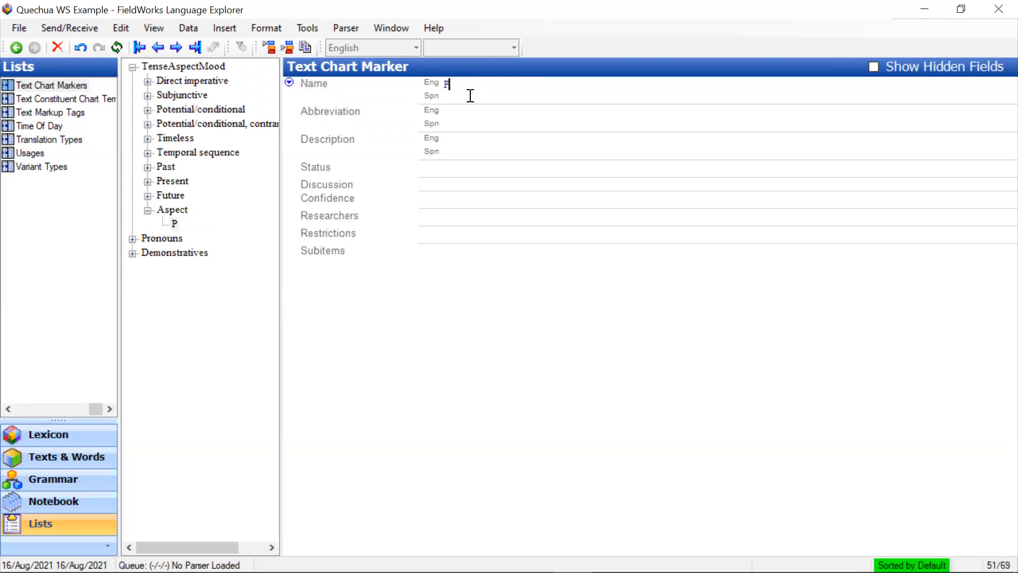
pyautogui.write('erfective')
pyautogui.click(188, 225)
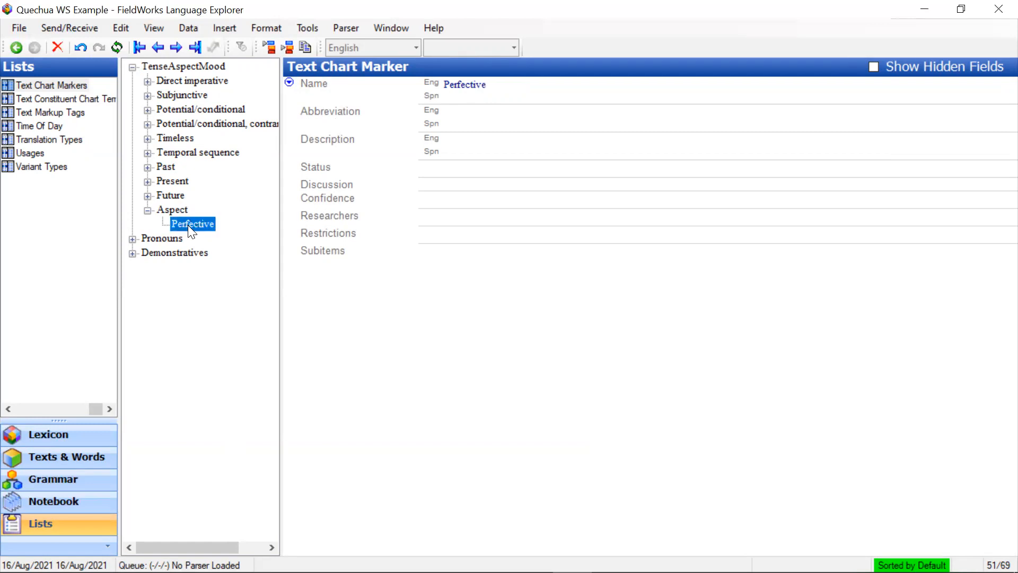
pyautogui.click(269, 49)
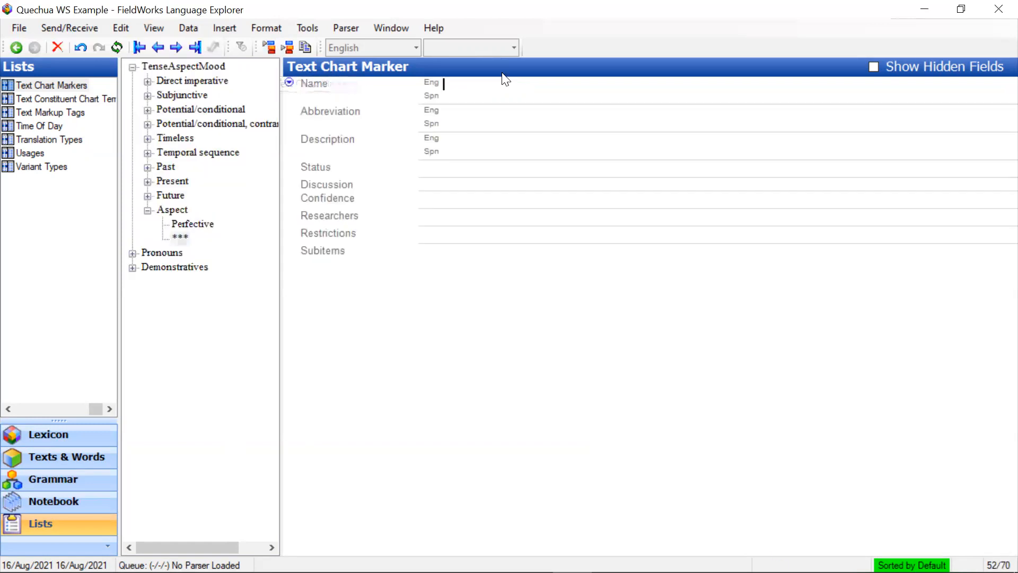
pyautogui.write('Imperfective')
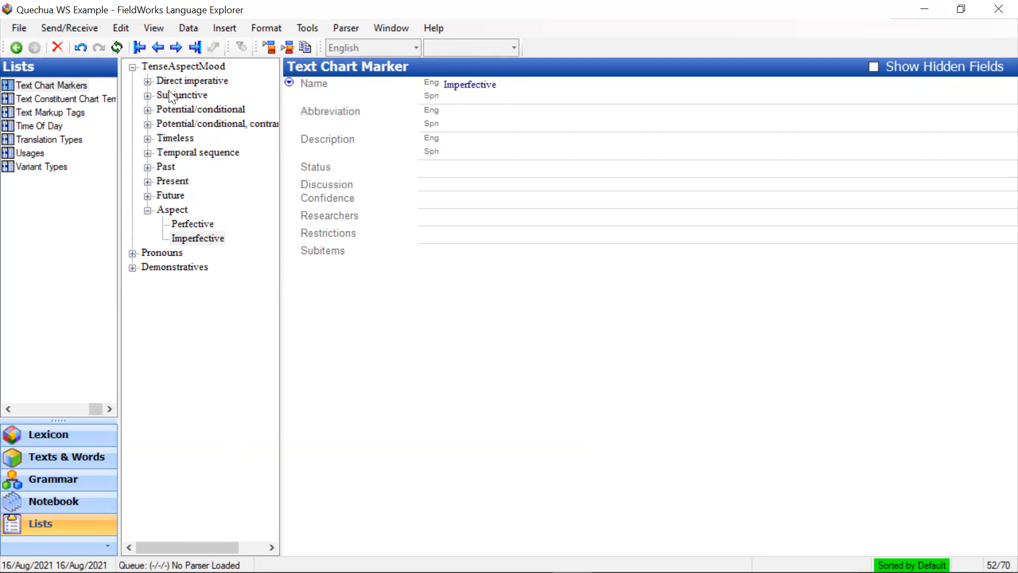
# Delete the "Potential/conditional, contrary-to-fact" marker from TenseAspectMood
pyautogui.click(170, 126)
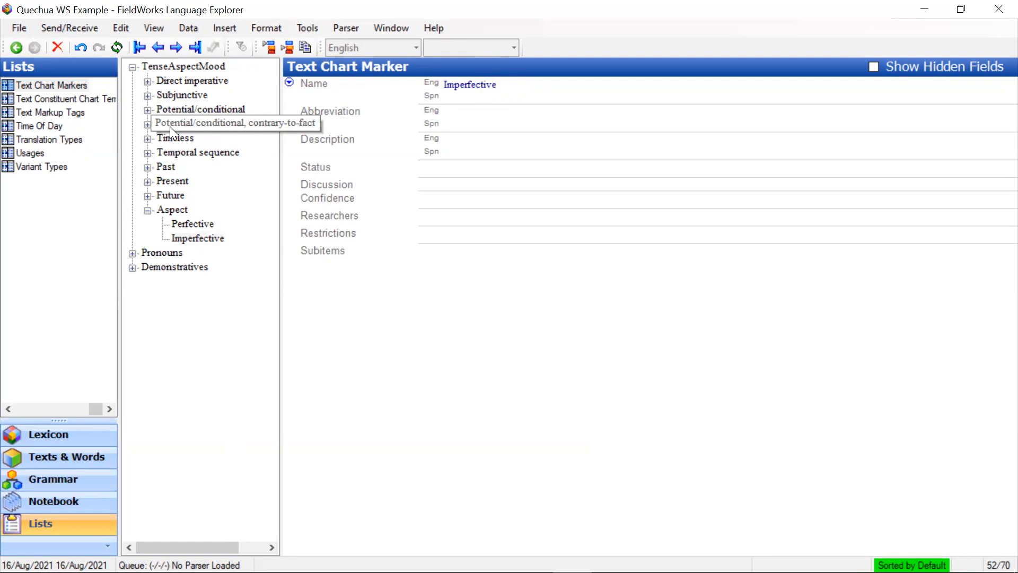
pyautogui.click(57, 52)
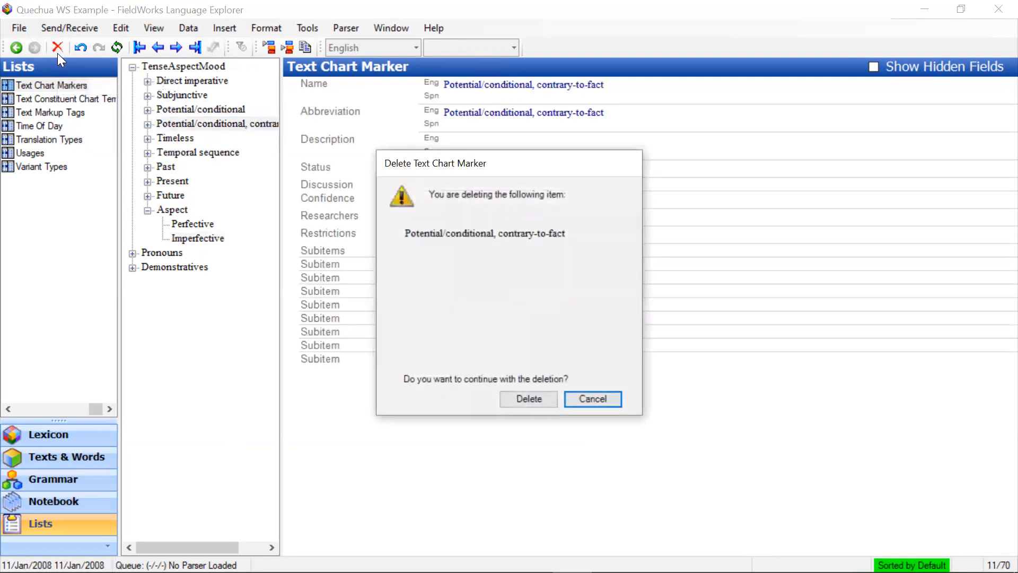
pyautogui.click(521, 402)
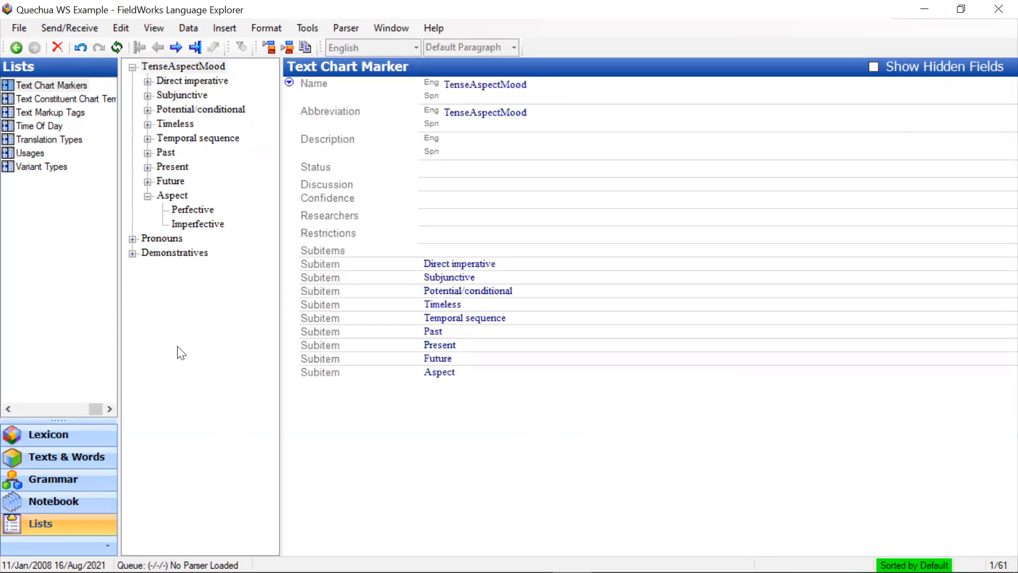
# Return to the Goliat-ta text chart and mark the row 1a verb cell, waran-waran achaakita, with the Imperfective aspect
pyautogui.click(71, 457)
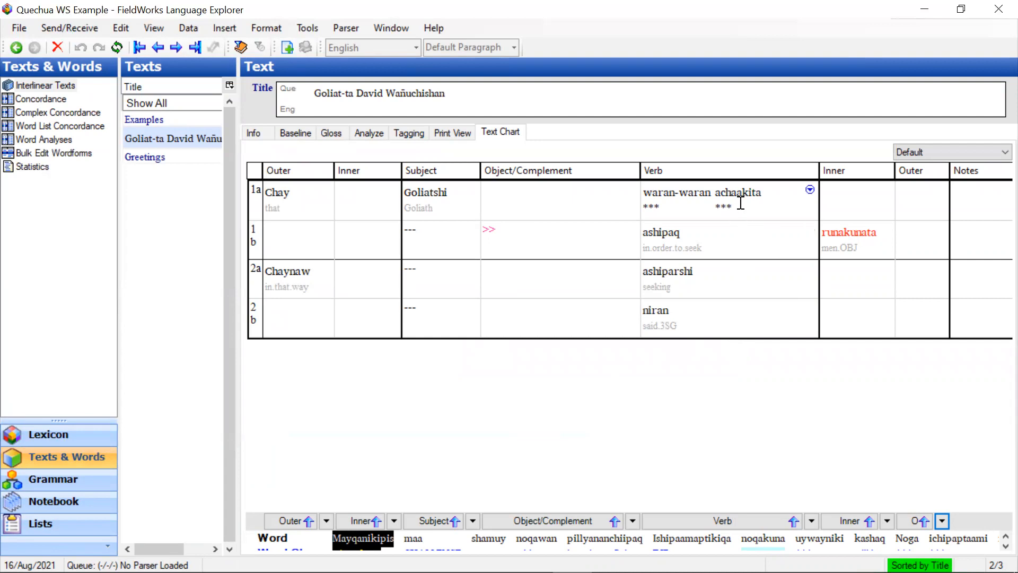
pyautogui.rightClick(757, 206)
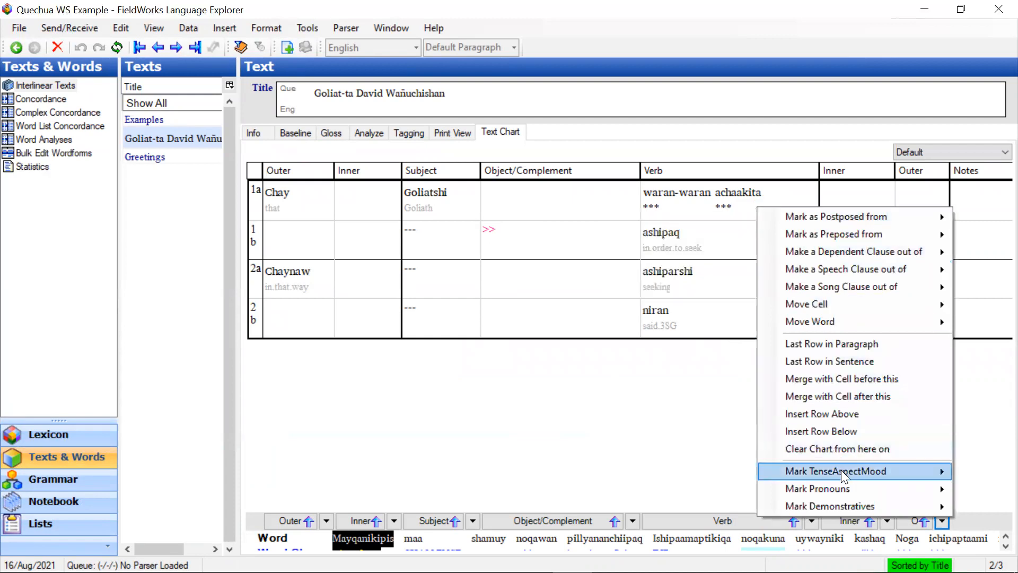
pyautogui.moveTo(843, 472)
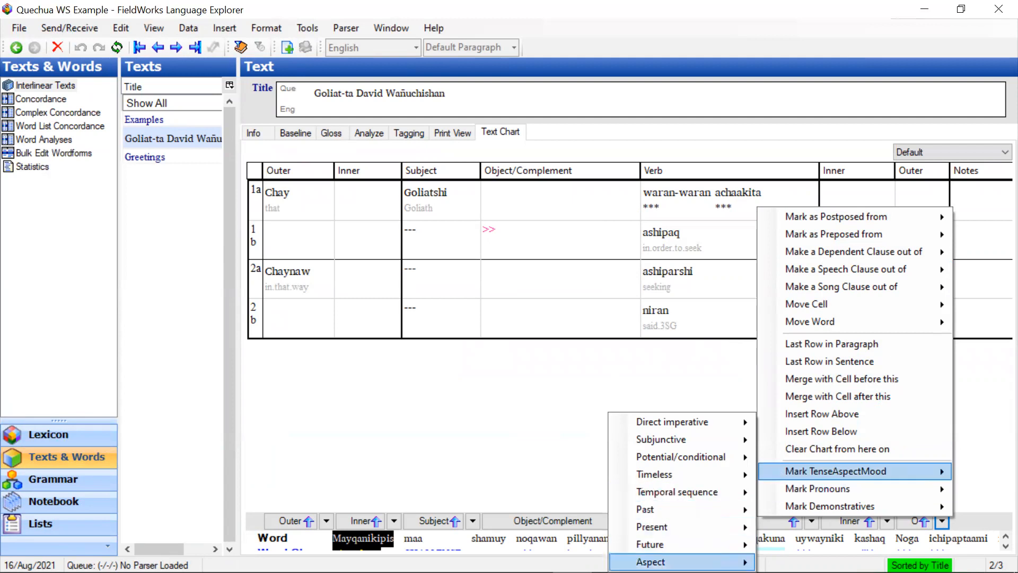
pyautogui.moveTo(658, 562)
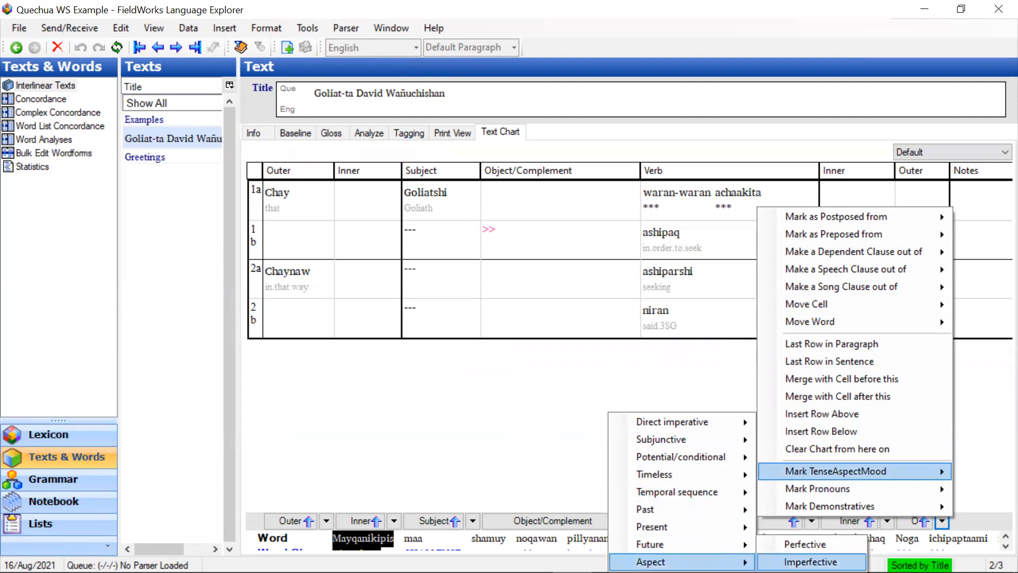
pyautogui.click(811, 561)
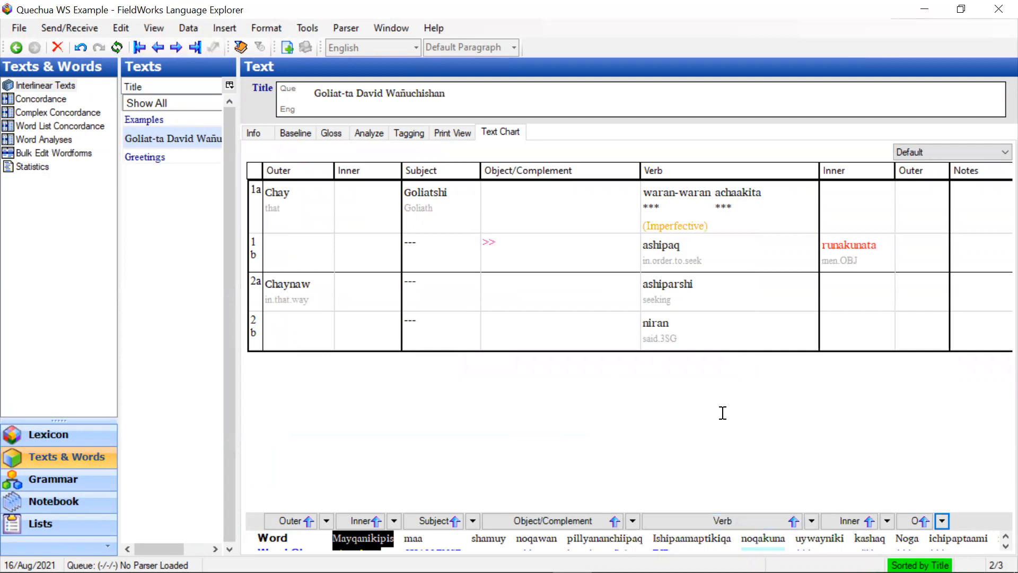
# Mark the niran verb cell in row 2b with the Perfective aspect
pyautogui.rightClick(723, 327)
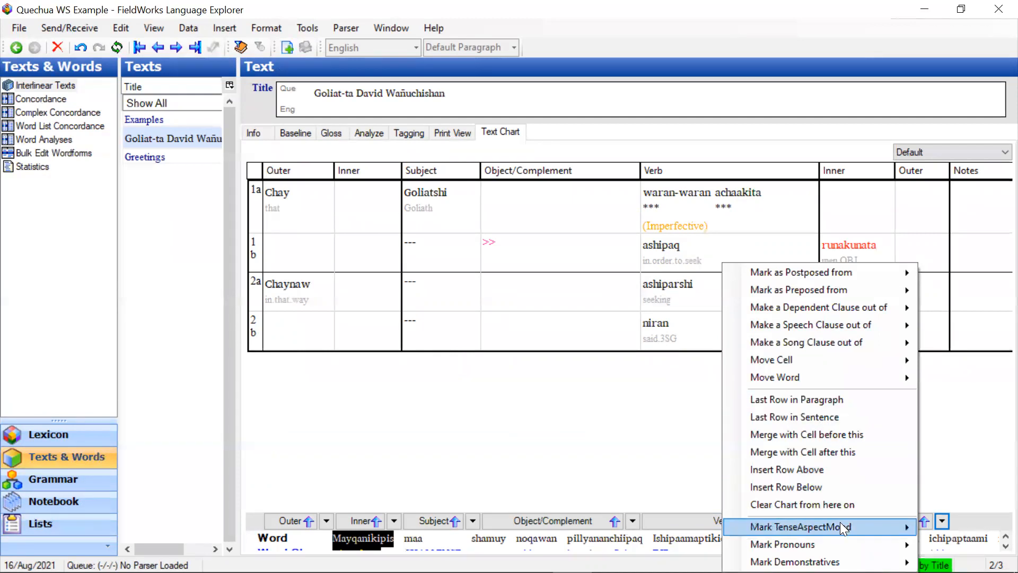
pyautogui.moveTo(841, 528)
pyautogui.moveTo(615, 562)
pyautogui.click(771, 538)
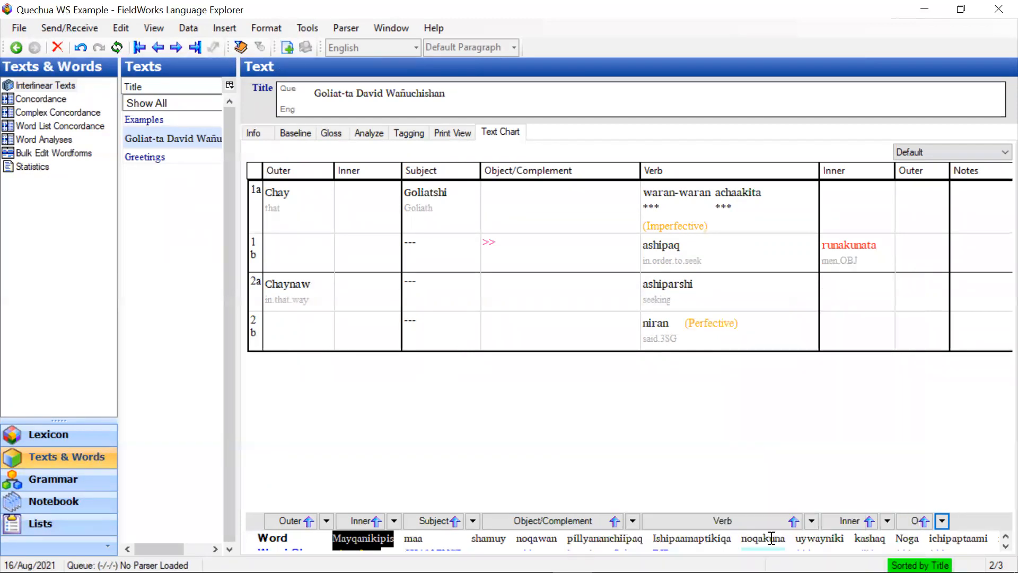